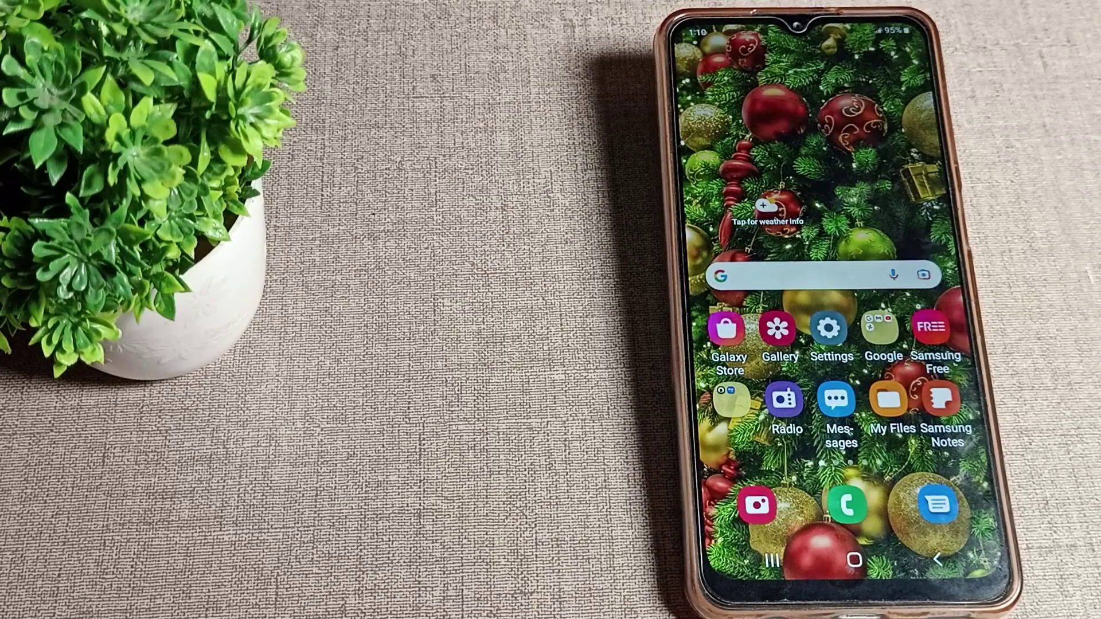
- Launch Settings, then go home and swipe Settings away from the recent apps list
click(828, 328)
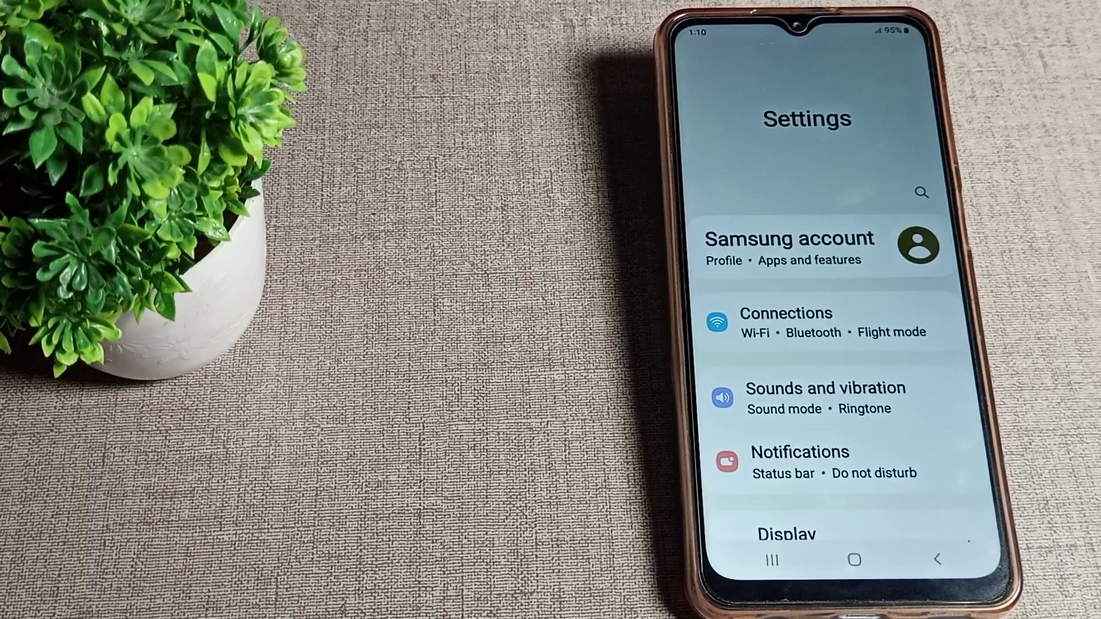
click(855, 559)
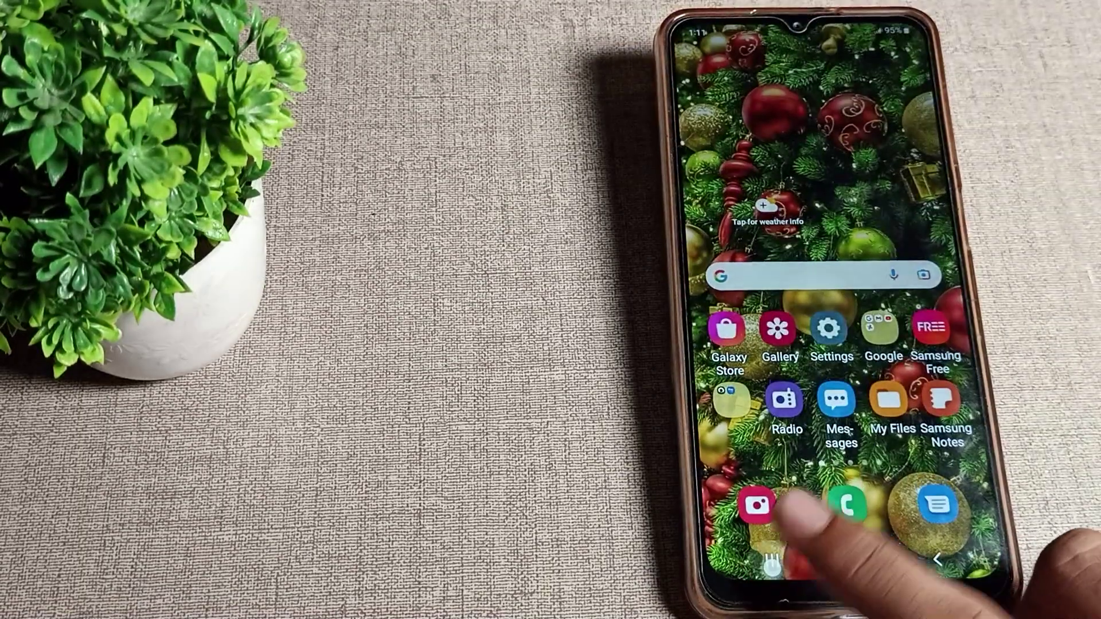
click(771, 560)
drag(860, 388, 860, 86)
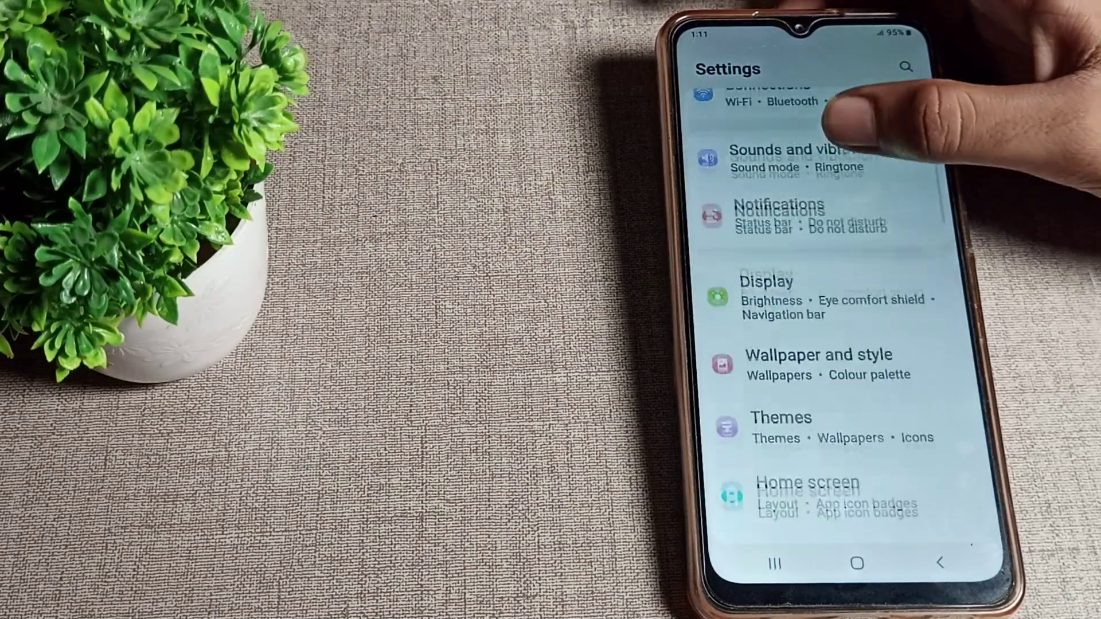
scroll(848, 108, down, 1)
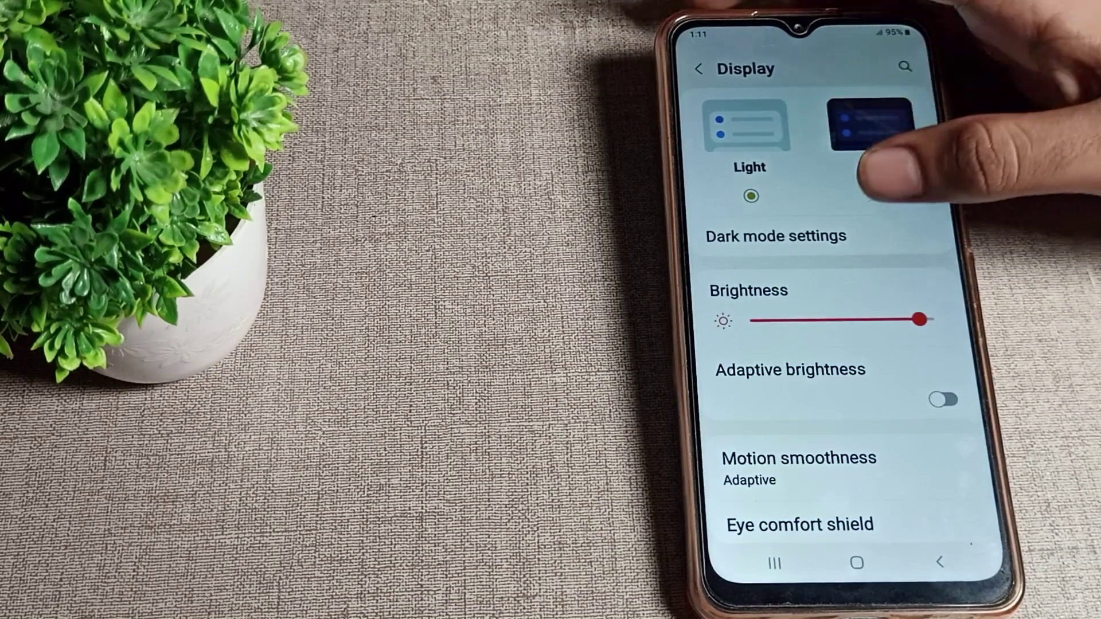
- View the Dark mode scheduling options, then return to the Display settings page
click(843, 236)
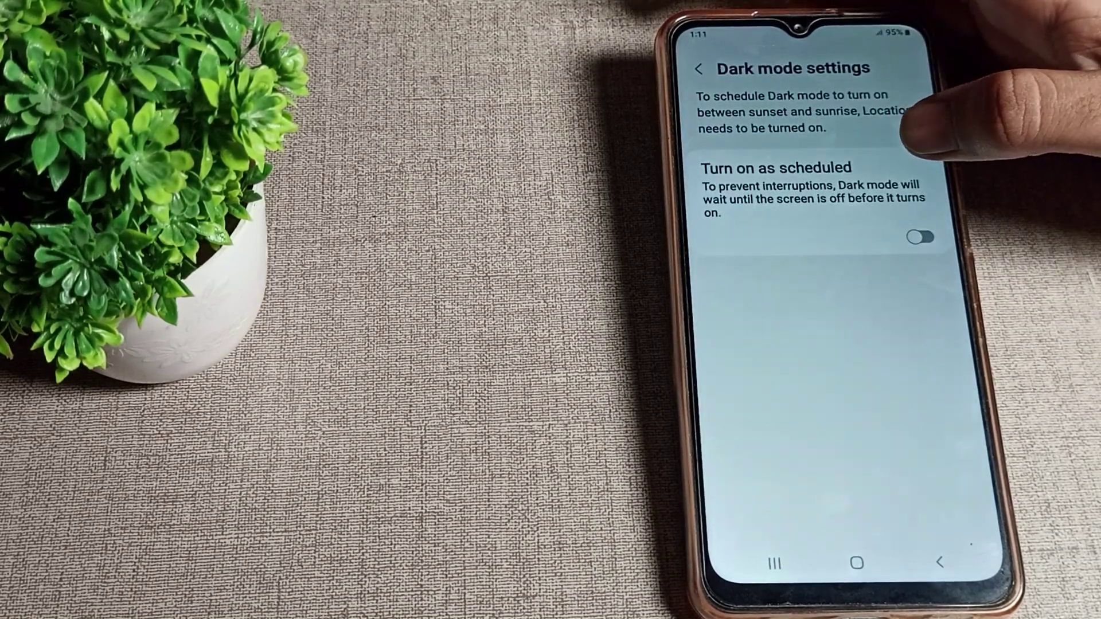
click(940, 563)
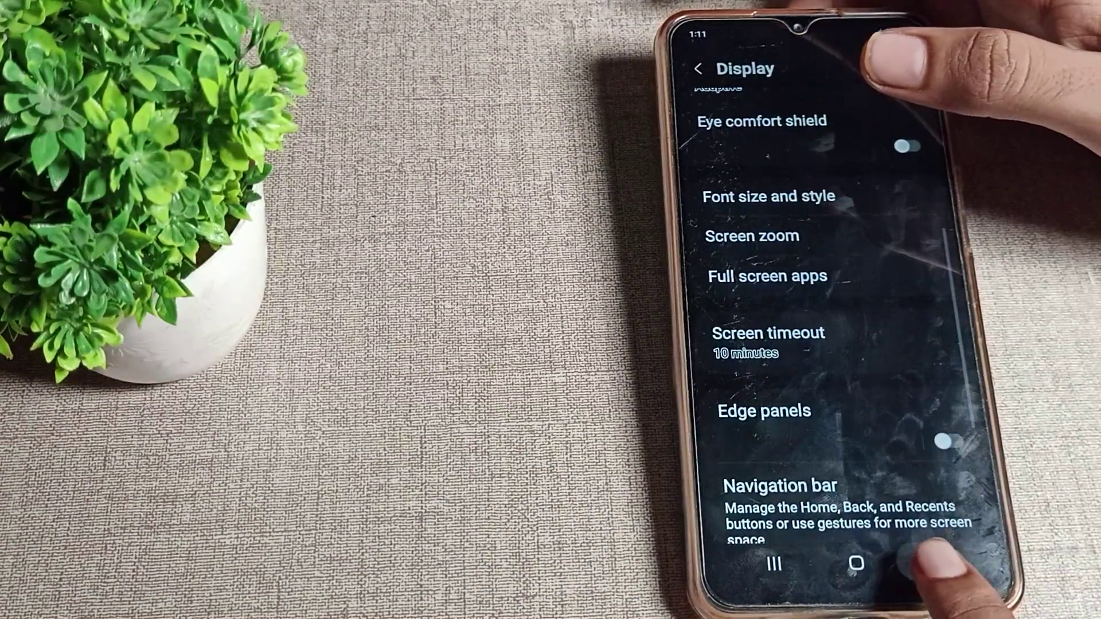
- Back out to the main Settings list, close Settings from Recents, and relaunch it
click(939, 564)
scroll(869, 193, down, 5)
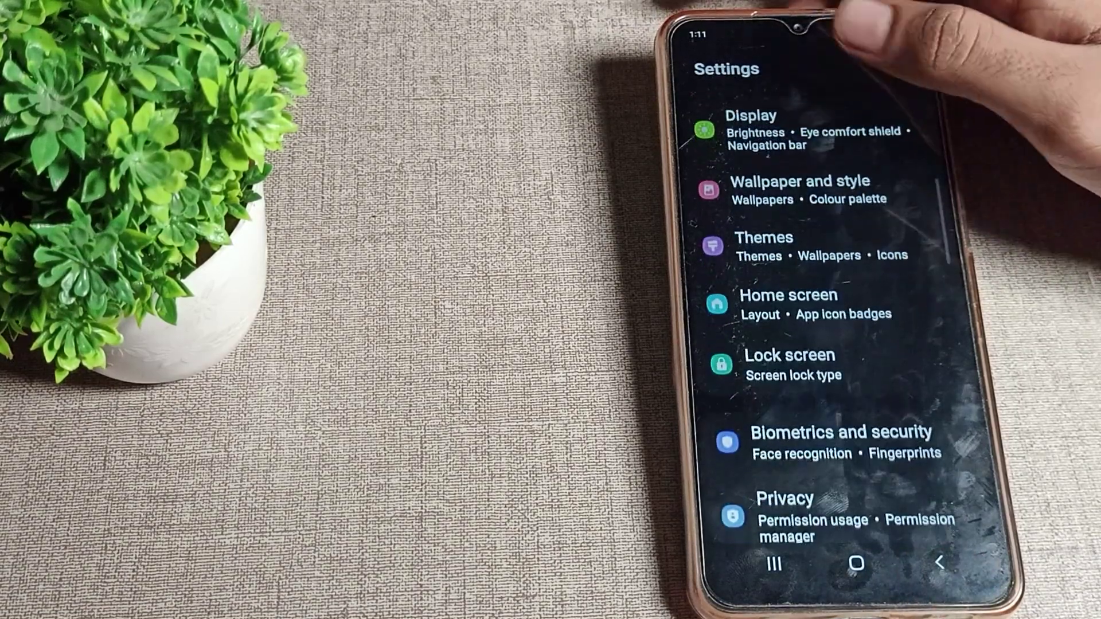
scroll(861, 121, down, 2)
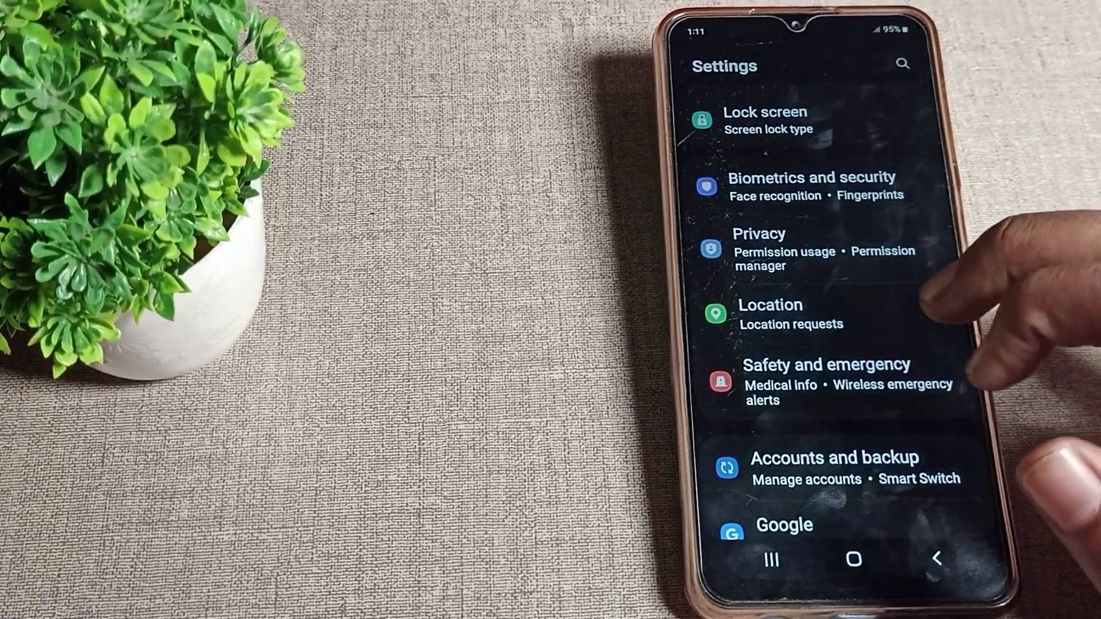
click(854, 559)
click(772, 560)
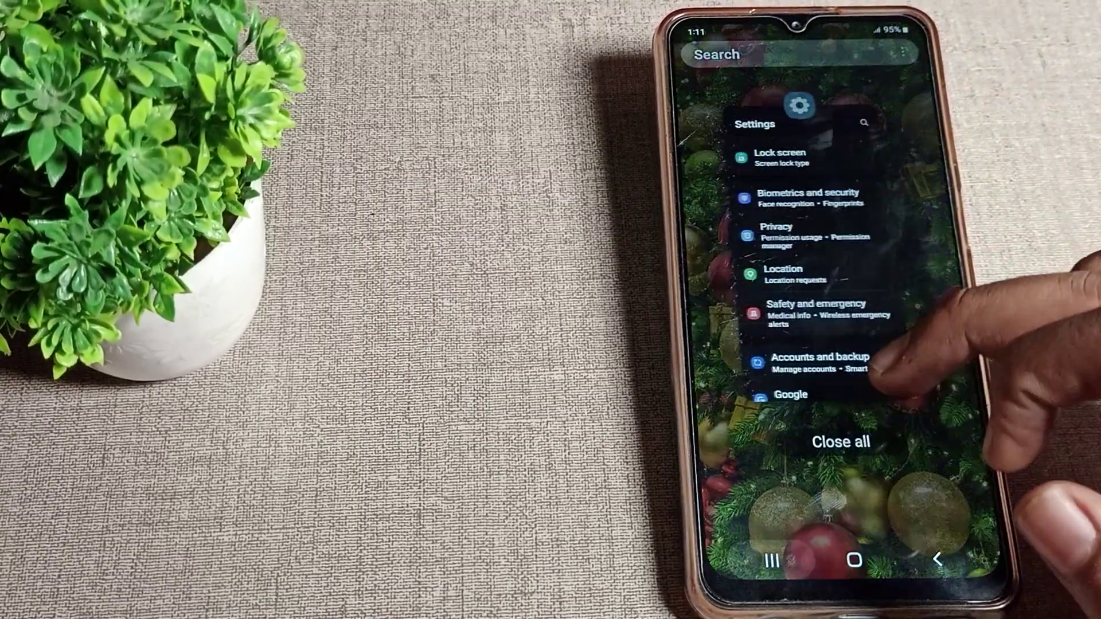
drag(895, 310, 895, 51)
click(826, 328)
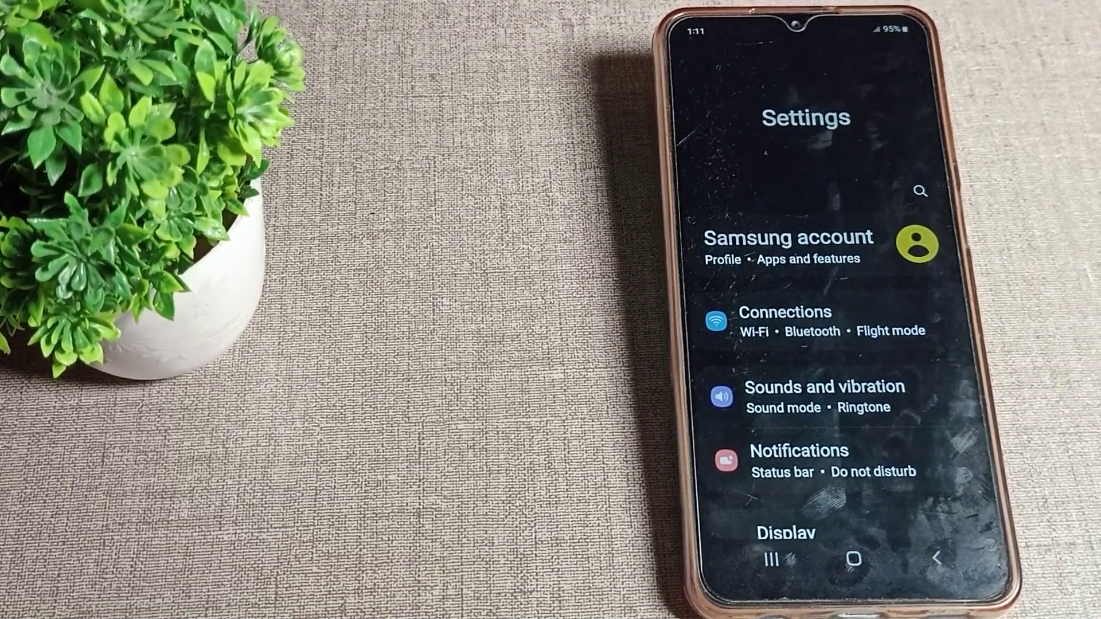
drag(938, 405, 947, 258)
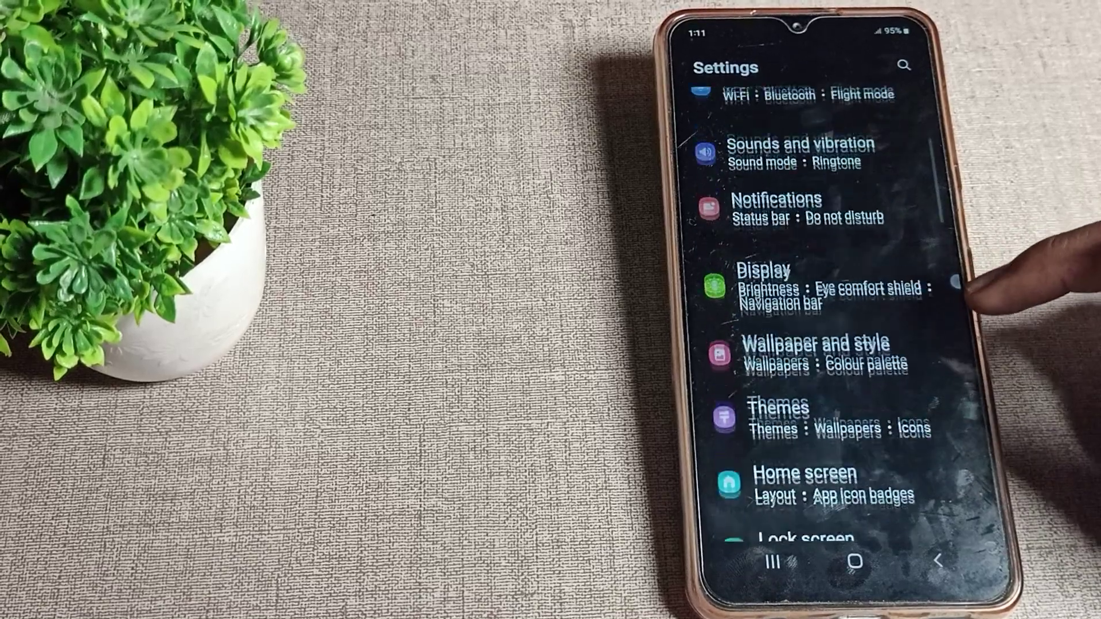